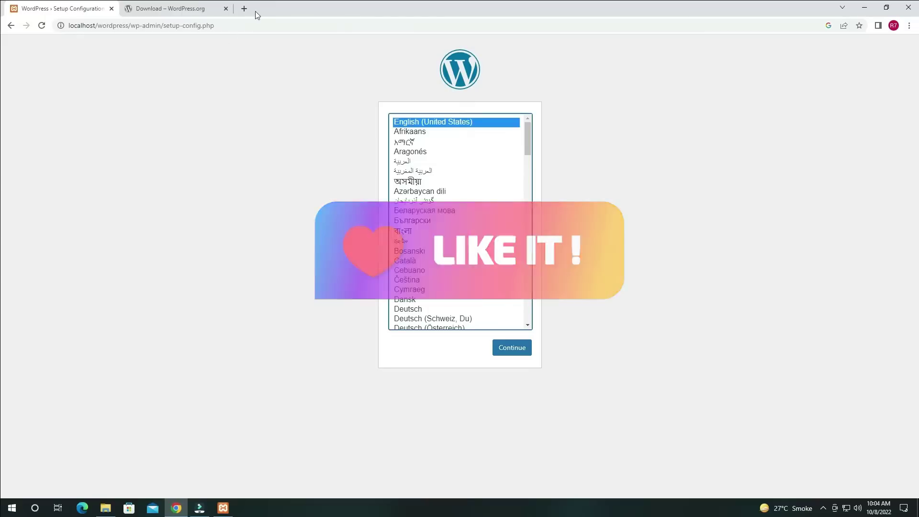
Close the WordPress.org download tab so only the WordPress setup language page remains
click(226, 9)
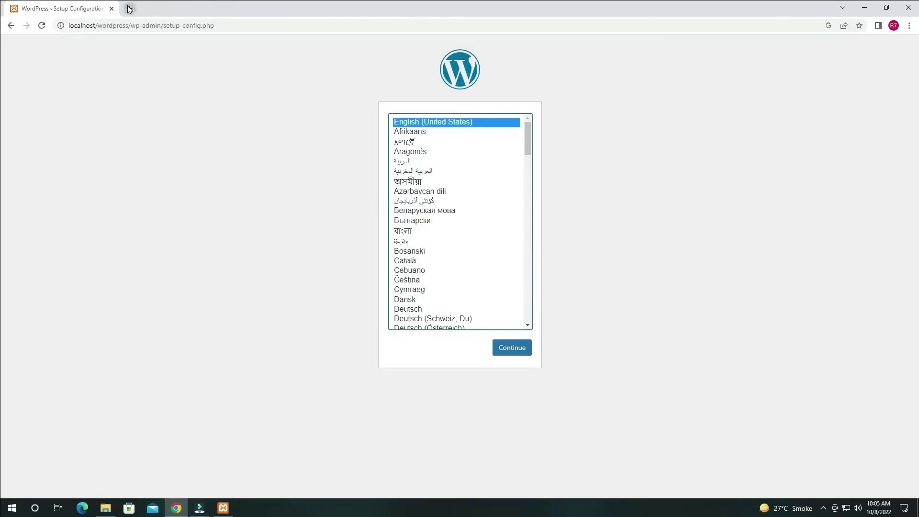
Load localhost/phpmyadmin in a new Chrome tab
click(138, 8)
text(local)
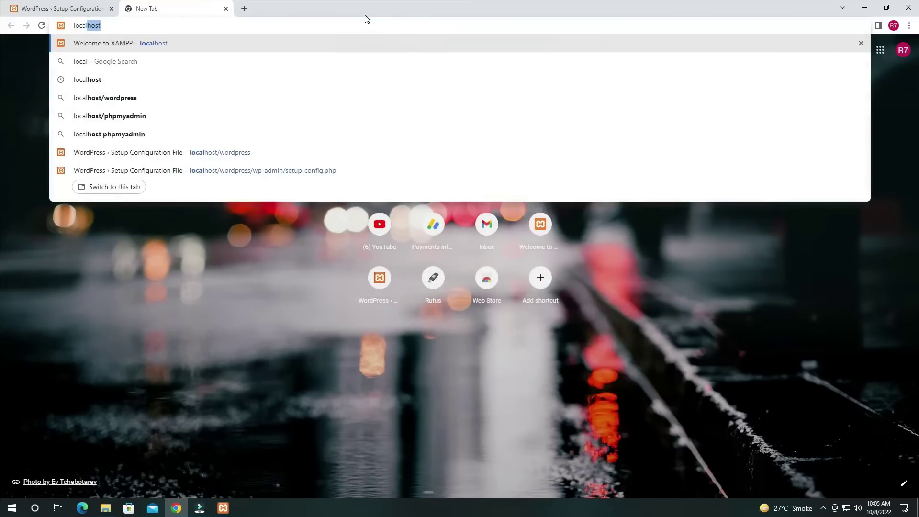
text(host)
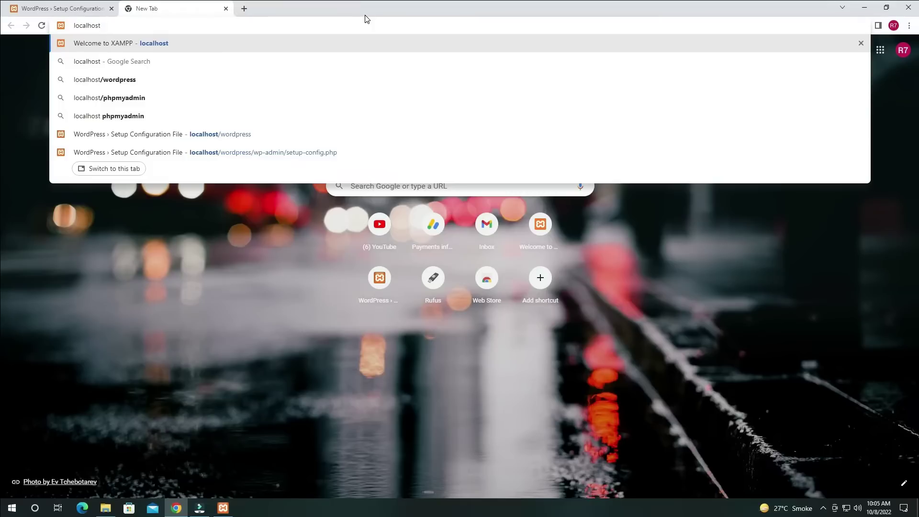
text(/)
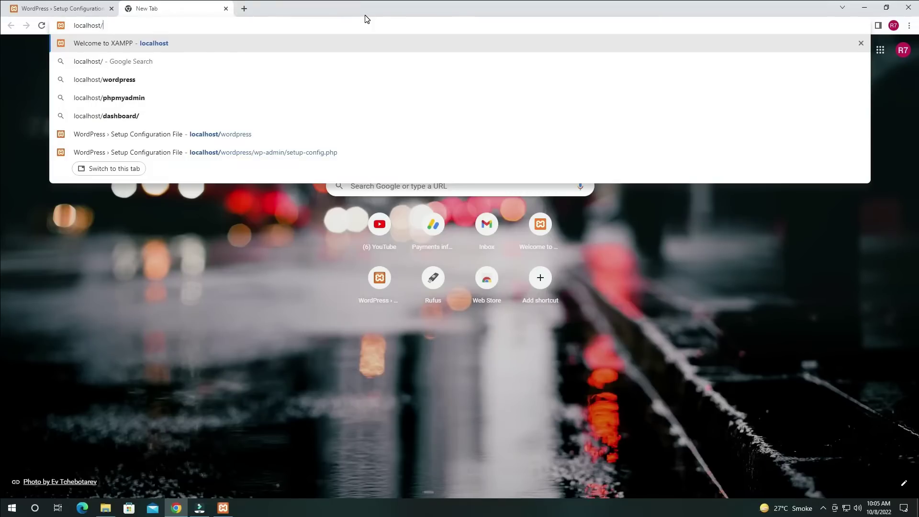
text(p)
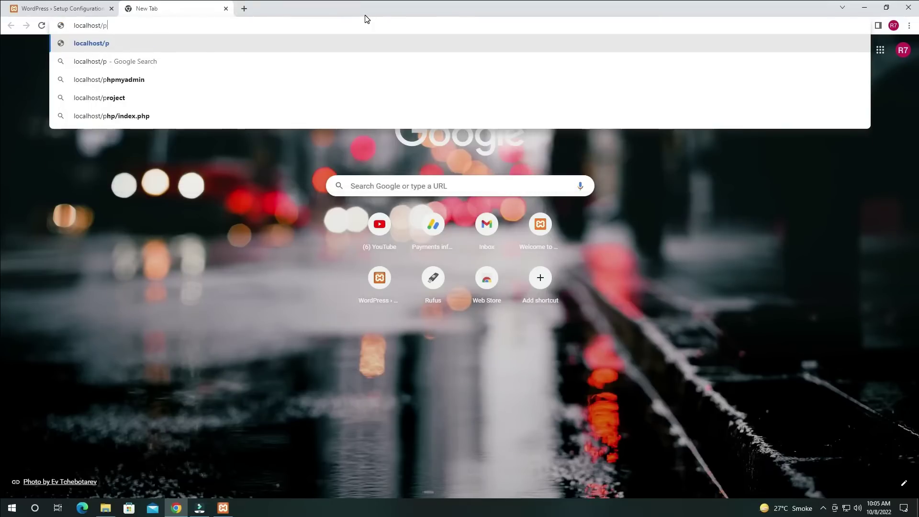
text(hp)
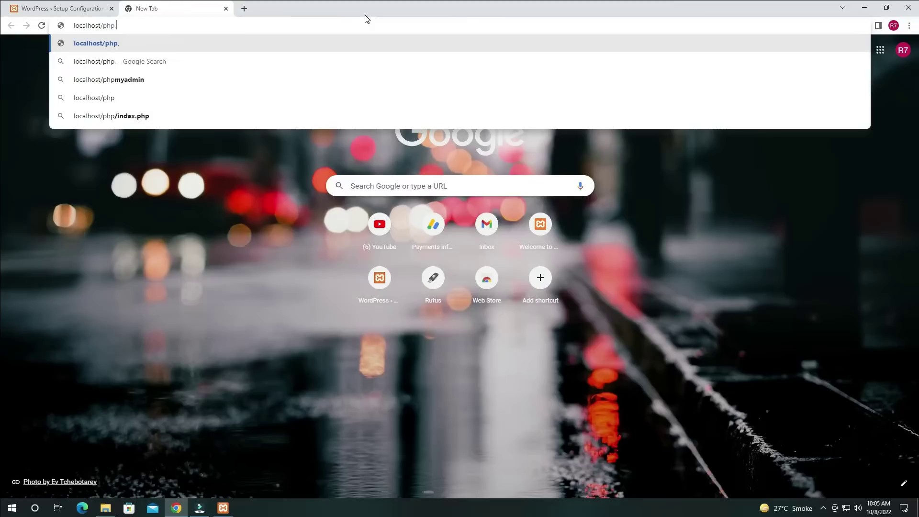
text(myadmin)
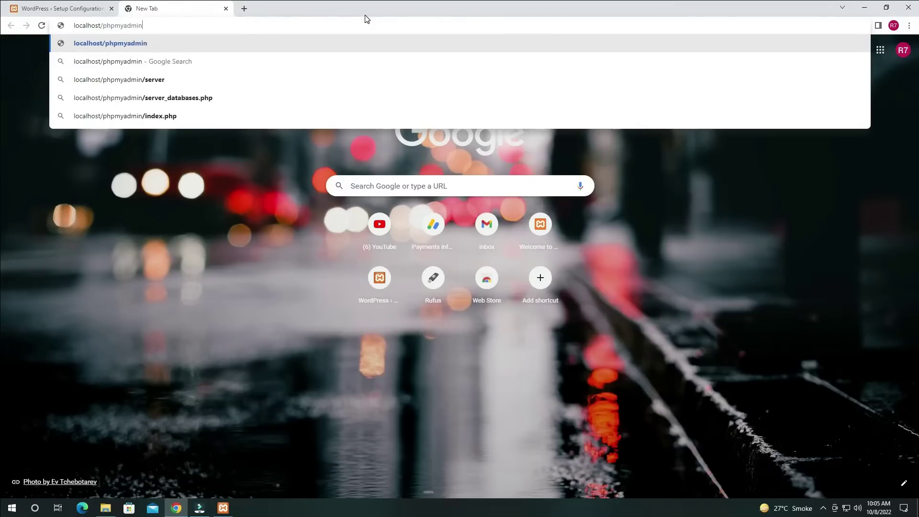
key(Return)
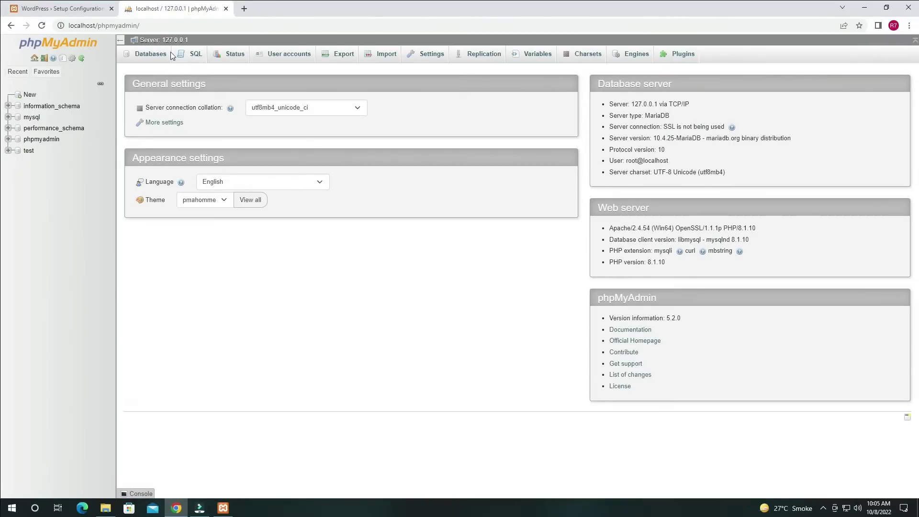
Create a new database named techhub from the Databases list
click(159, 62)
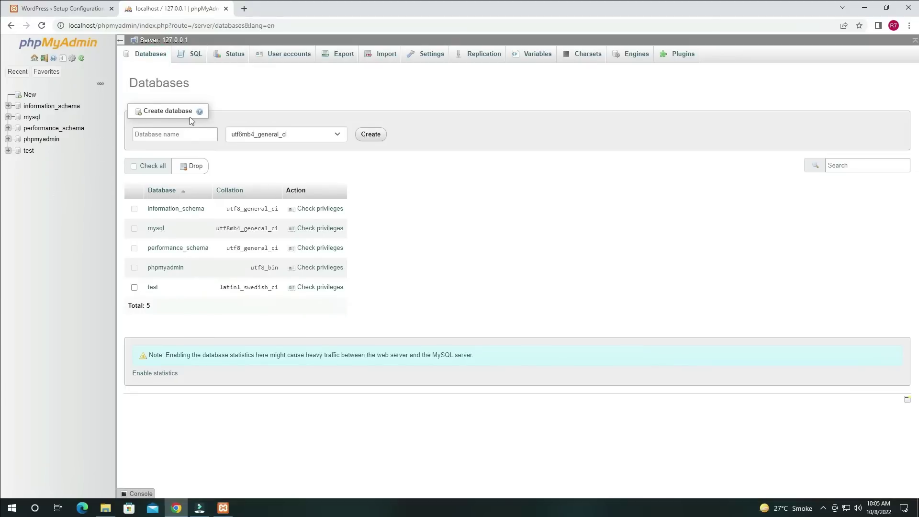
click(175, 111)
click(169, 133)
text(techhub)
click(366, 135)
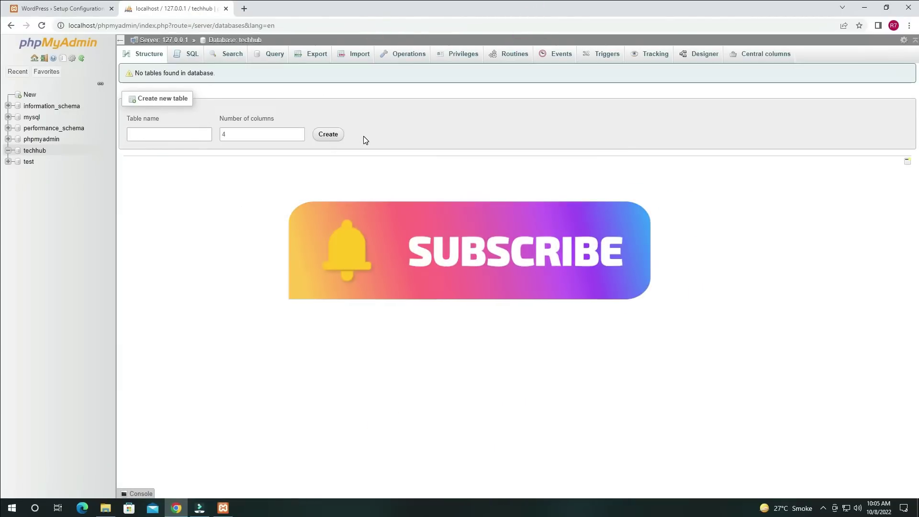
Start a table named techhub inside it, then return to the WordPress setup page
click(176, 137)
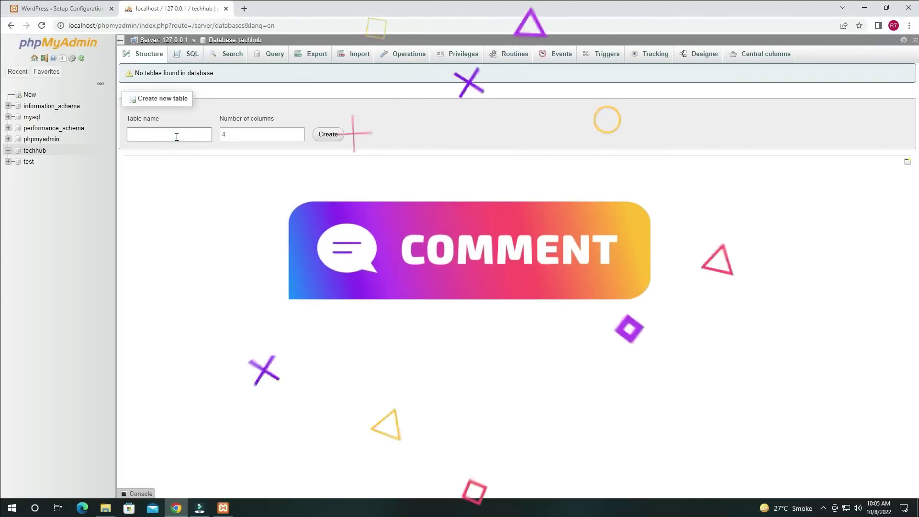
text(techhub)
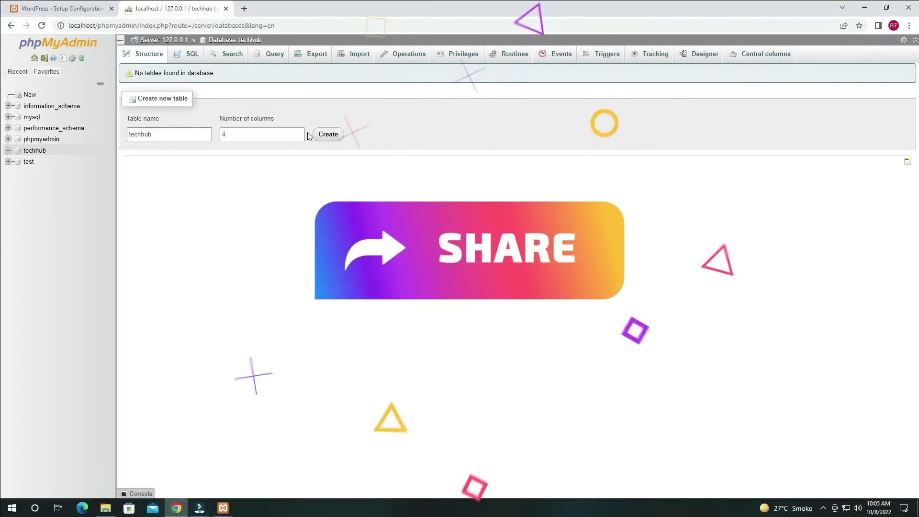
click(328, 135)
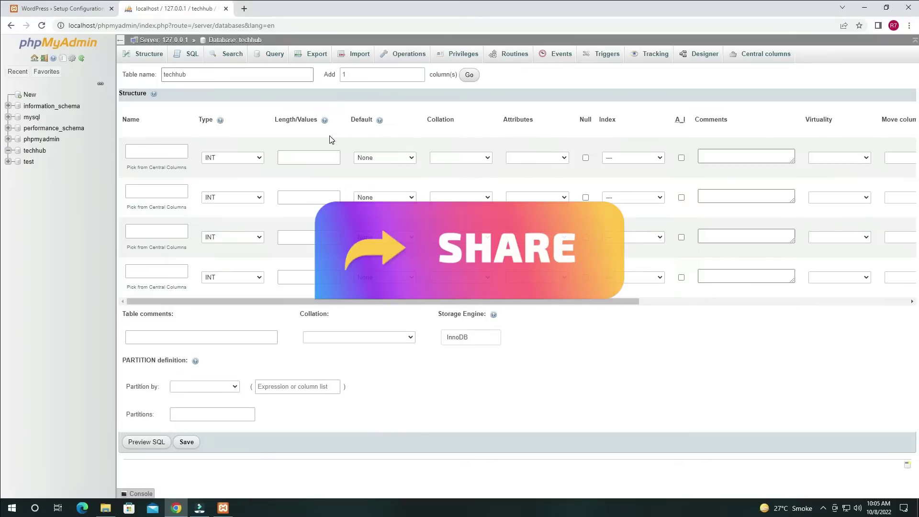
click(704, 278)
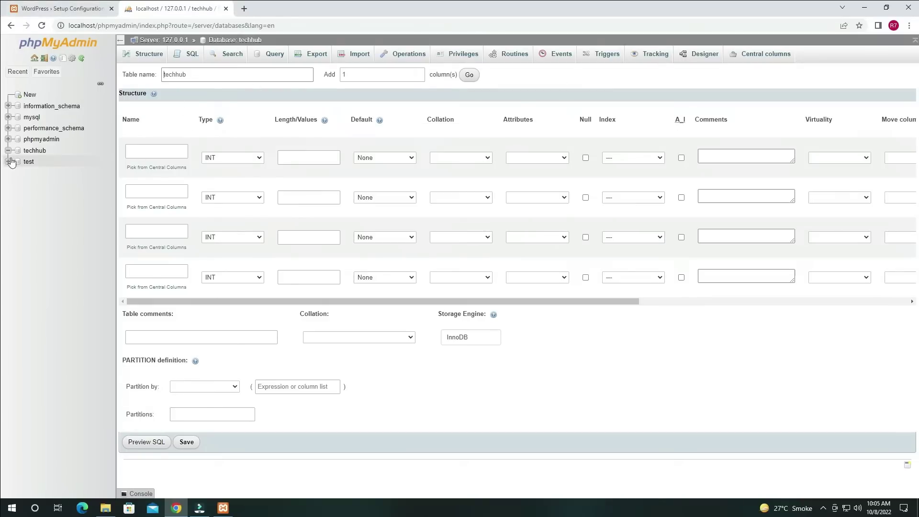
click(48, 6)
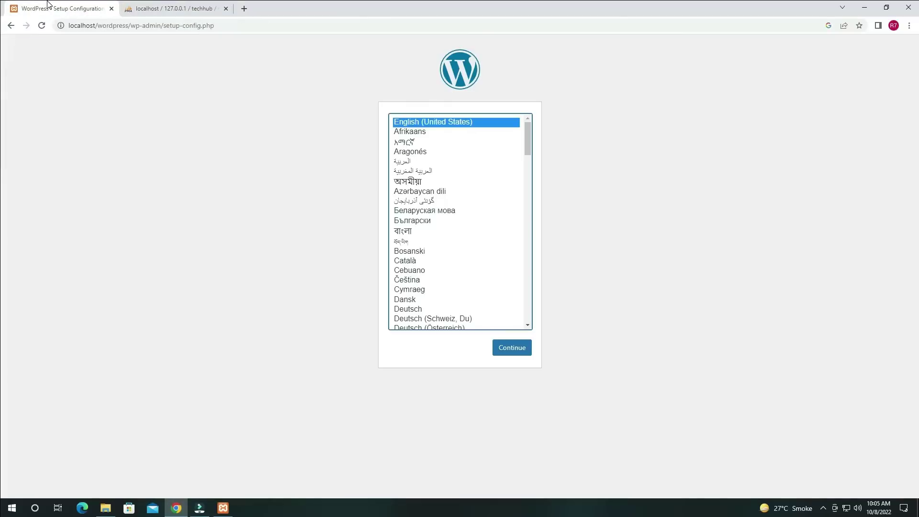
Continue the WordPress setup with English (United States) as the language
click(528, 349)
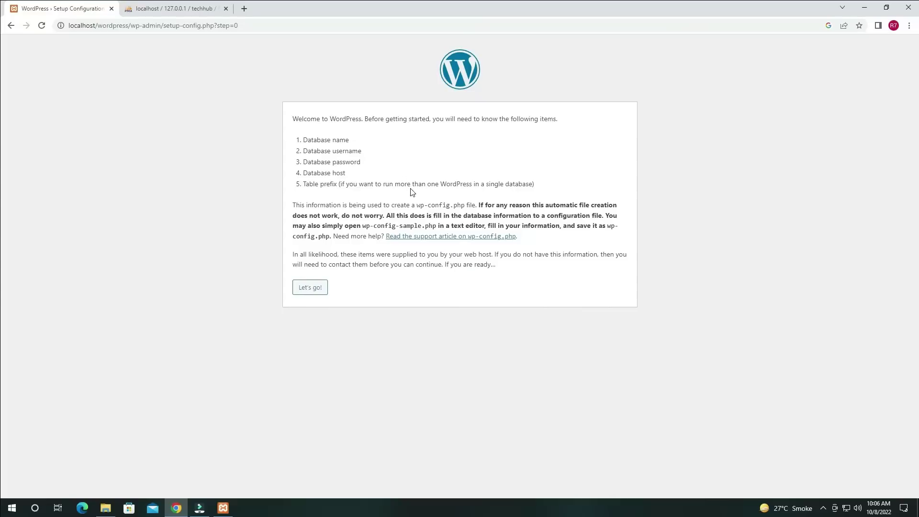
In the database form, set username root, clear the password, and replace the wp_ table prefix
click(324, 288)
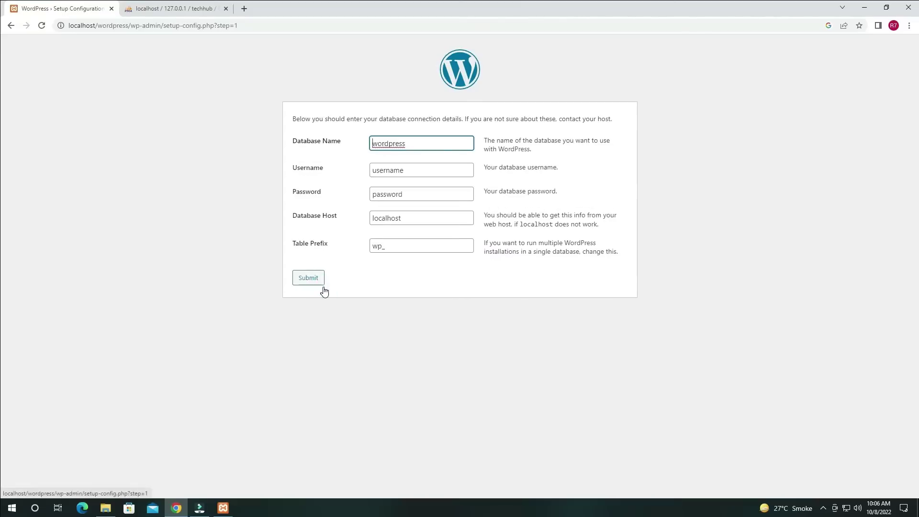
key(Tab)
double_click(412, 166)
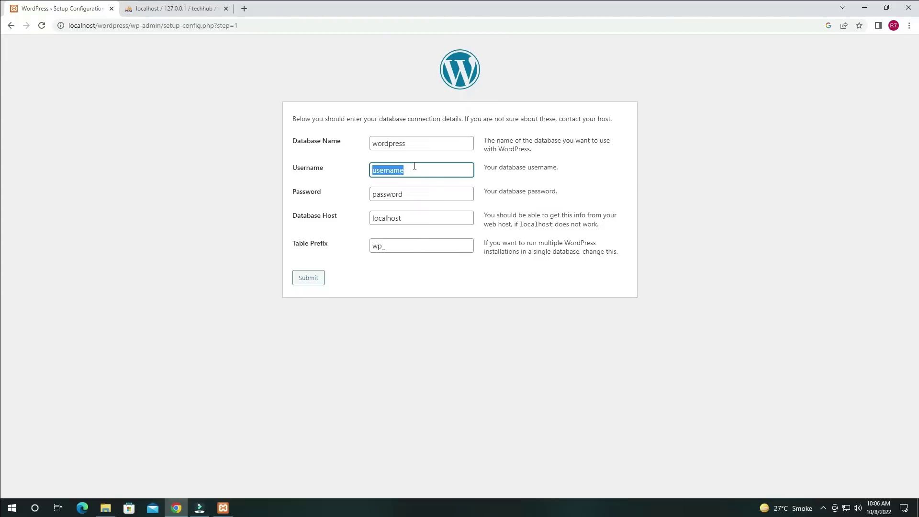
text(root)
double_click(413, 197)
key(BackSpace)
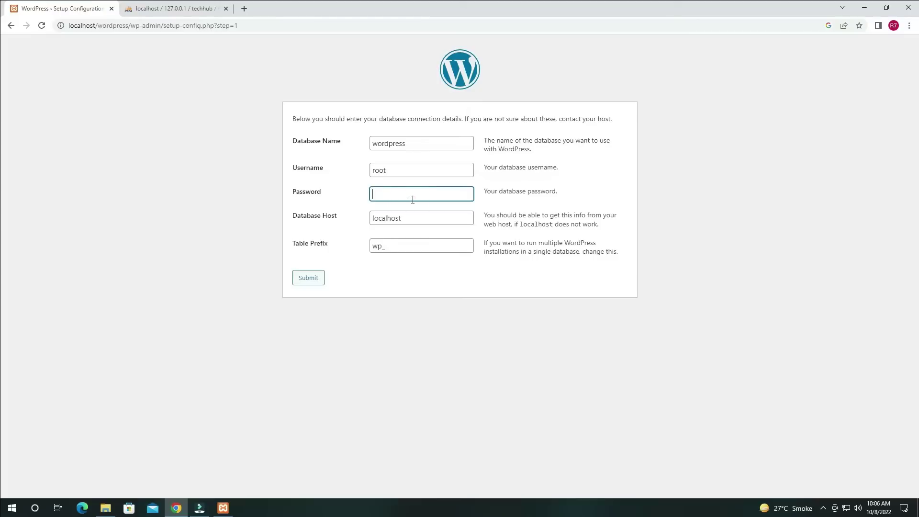
click(332, 230)
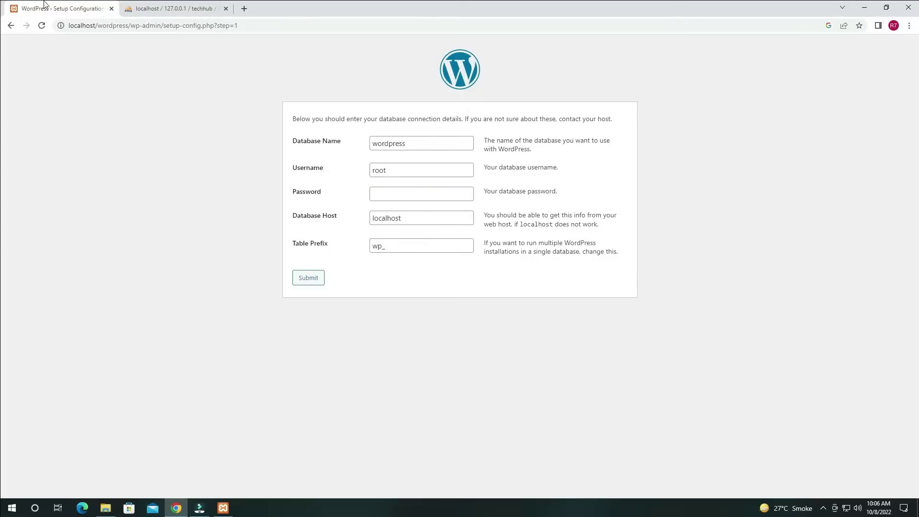
click(407, 245)
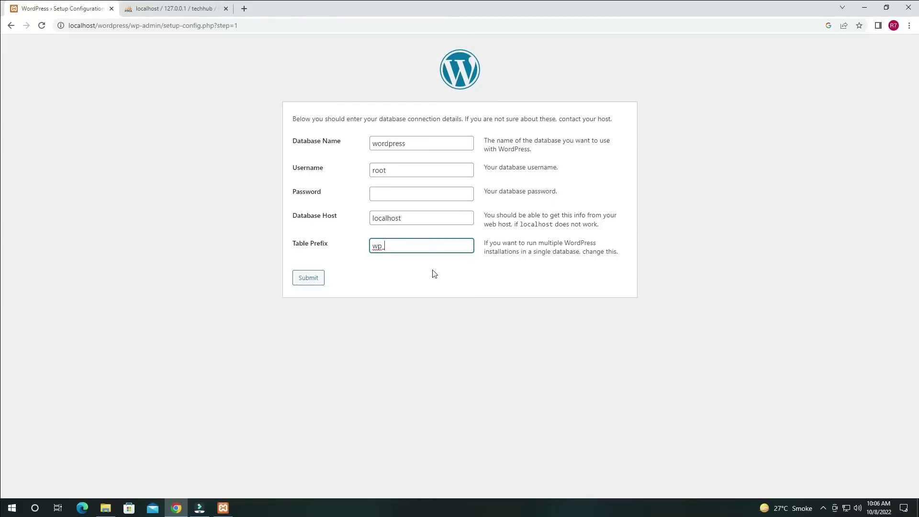
key(BackSpace)
key(BackSpace)
text(techhun)
key(BackSpace)
Submit with table prefix techhub, then retry with the prefix changed to wp
text(b)
click(300, 278)
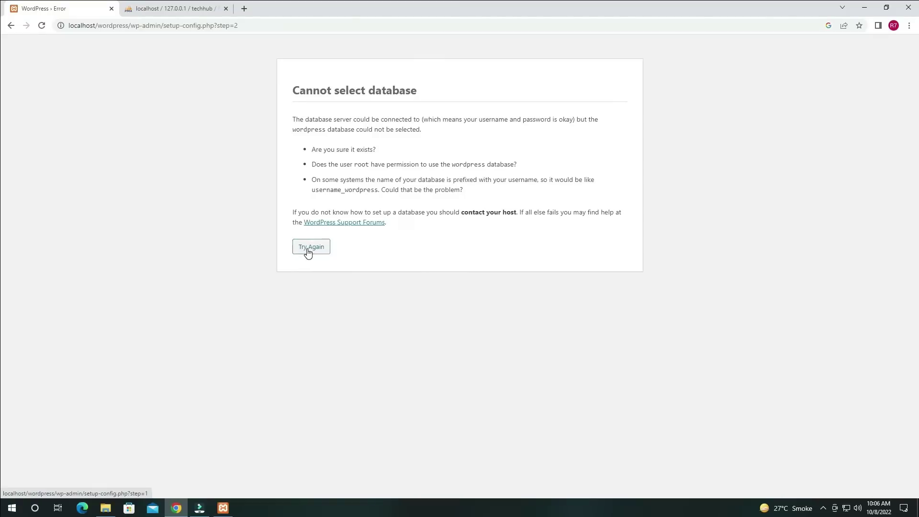
click(308, 252)
drag(416, 243, 351, 242)
key(BackSpace)
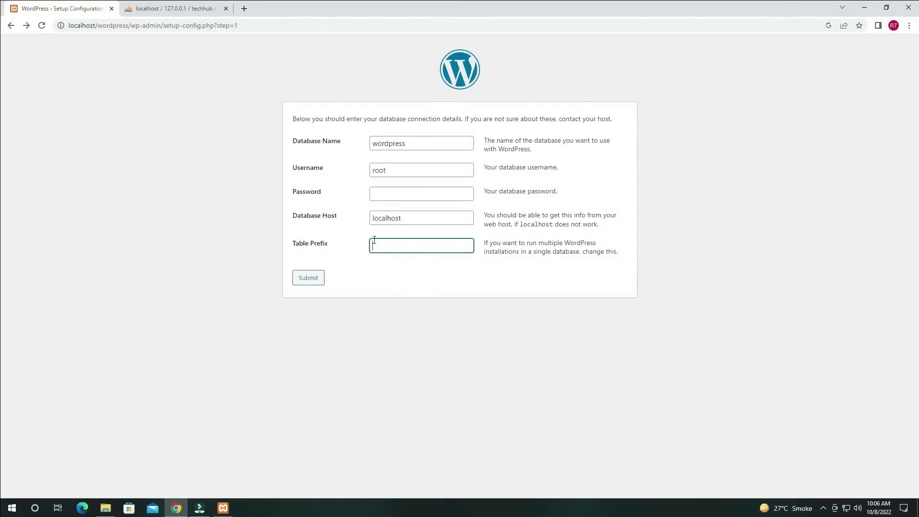
text(wp_)
click(314, 276)
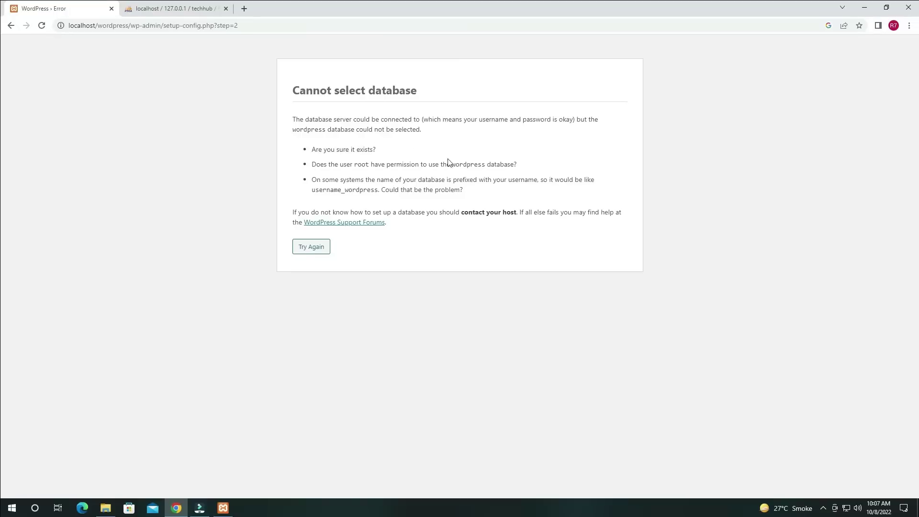
Change the database name to techhub and resubmit the connection details
click(318, 244)
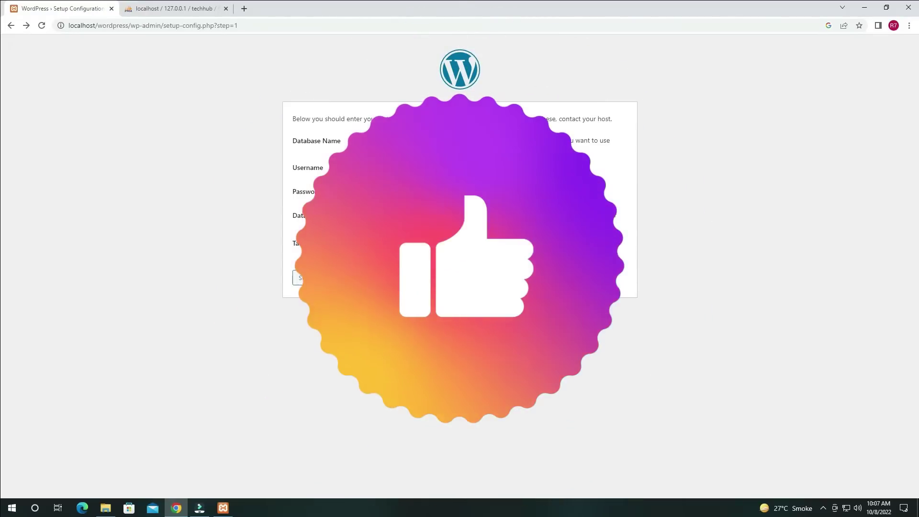
text(techhun)
key(BackSpace)
text(b)
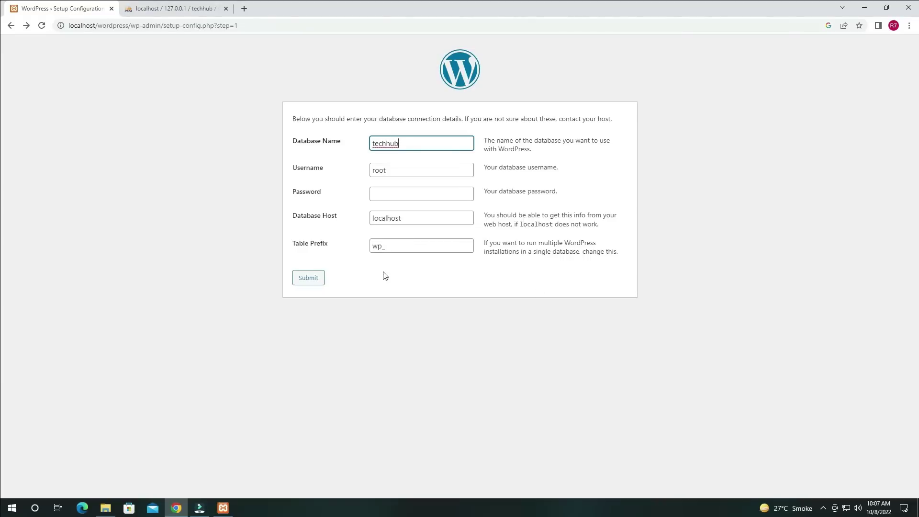
click(394, 274)
click(306, 277)
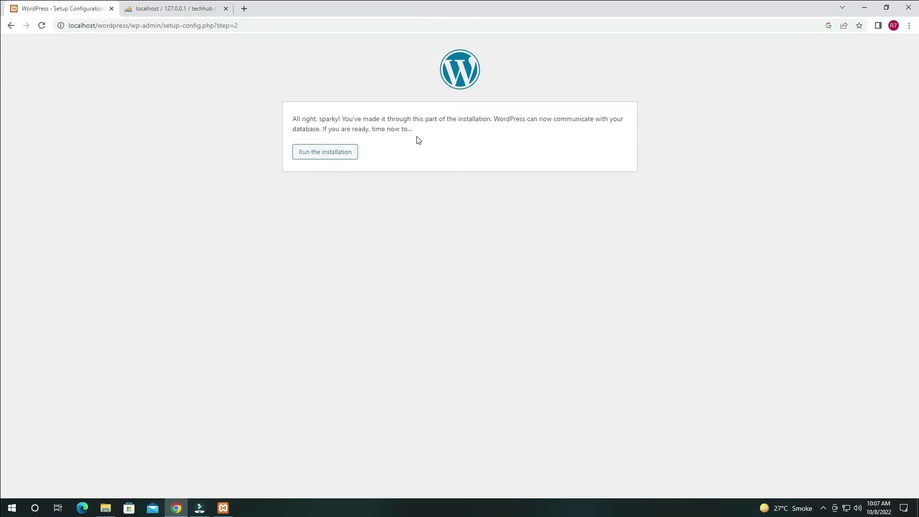
Run the installation and enter site title 'Tech-Hub_Learn Wordpress' plus an admin username
click(348, 157)
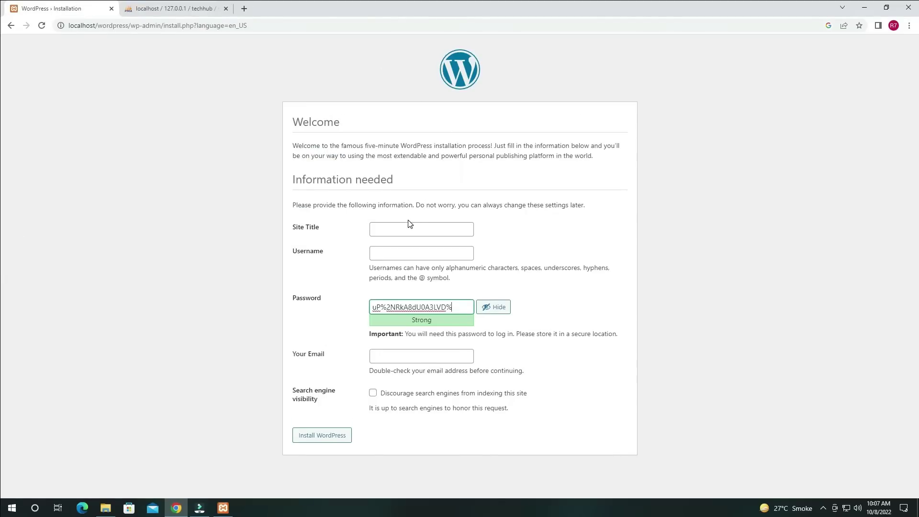
click(411, 226)
click(432, 232)
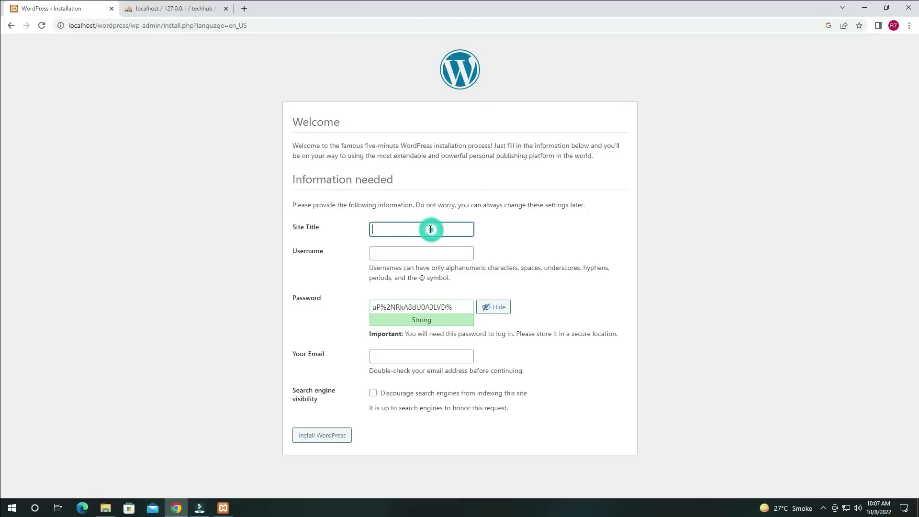
text(Tech-H)
text(ub_Learn WOr)
key(BackSpace)
key(BackSpace)
text(ordpre)
click(455, 249)
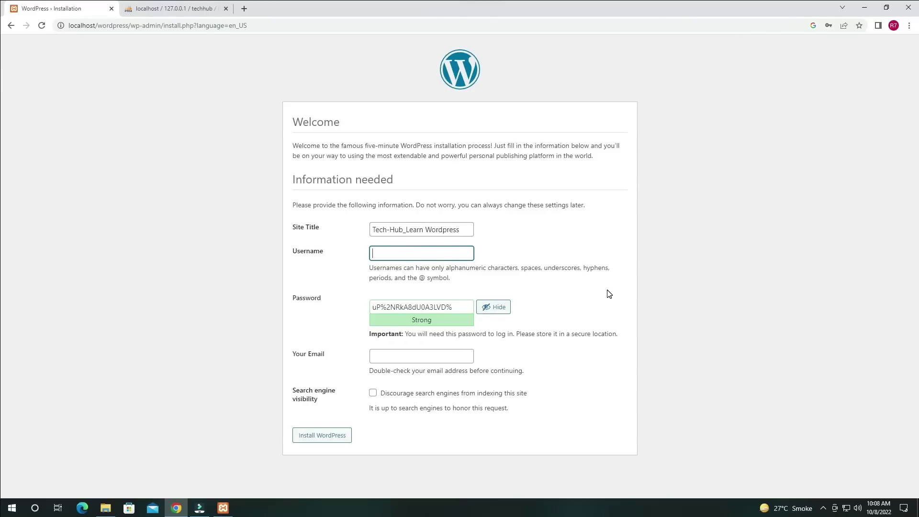
text(techhun)
click(453, 305)
Replace the suggested admin password with a custom password
key(ctrl+a)
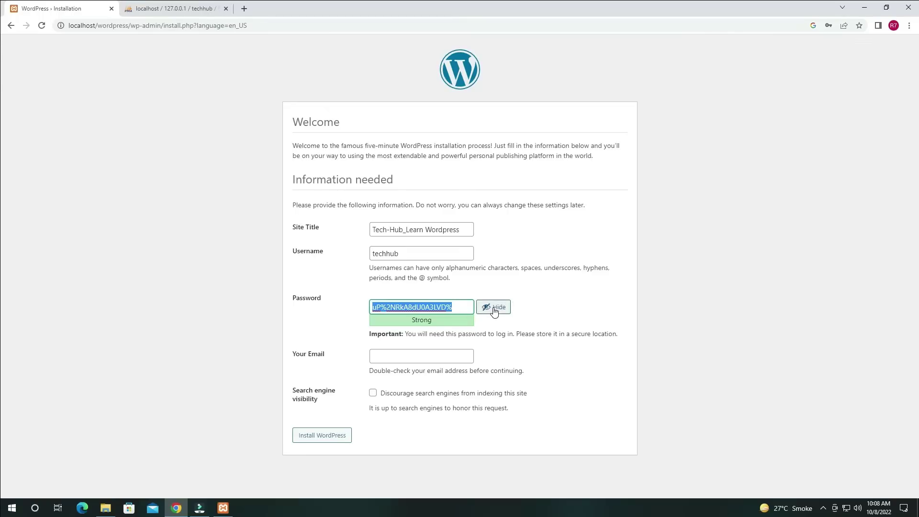
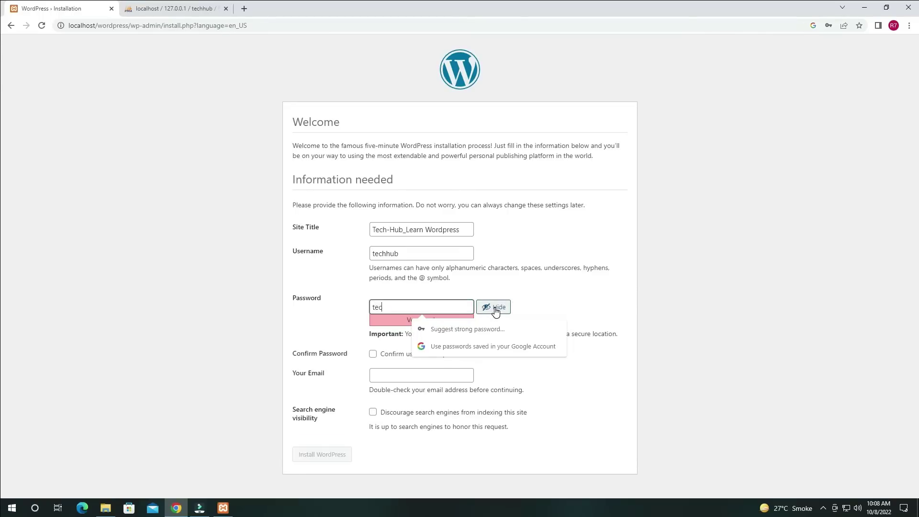
click(550, 299)
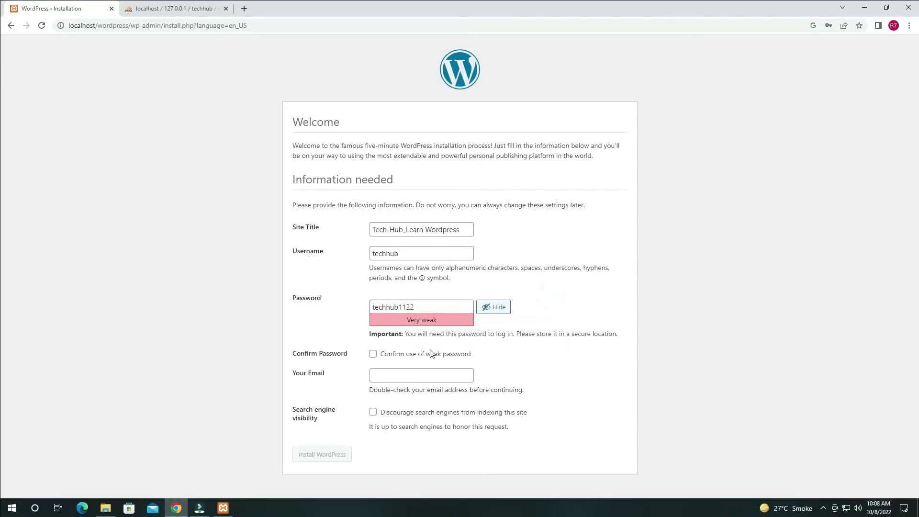
click(418, 306)
click(401, 307)
text(.)
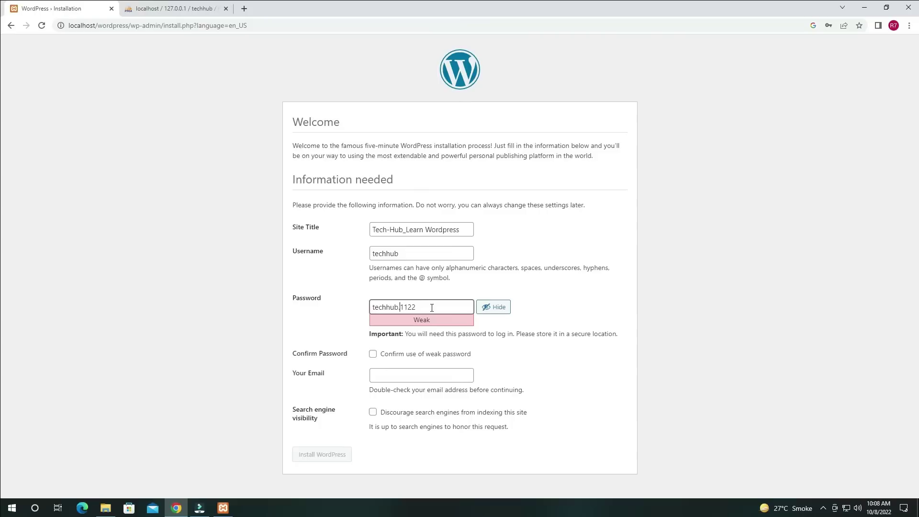
Confirm the weak password, enter the site e-mail, discourage search engines, and install WordPress
click(429, 354)
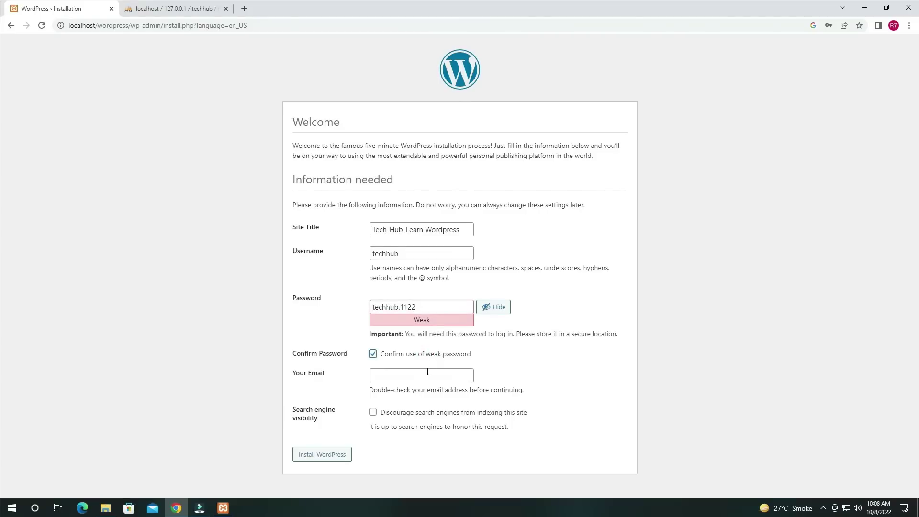
click(426, 372)
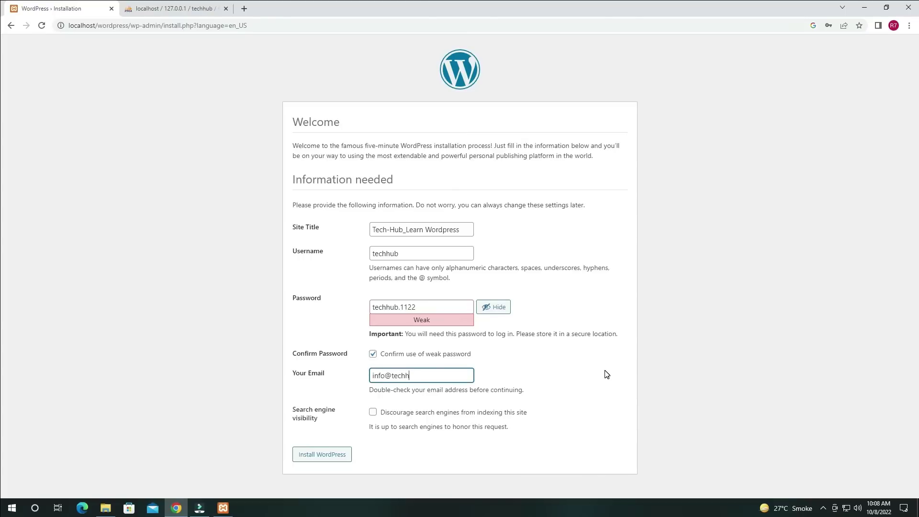
click(371, 413)
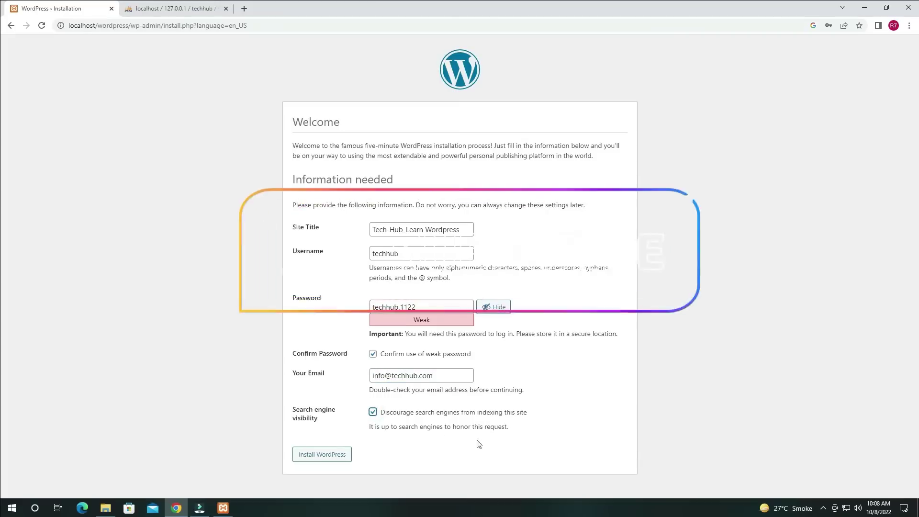
click(323, 455)
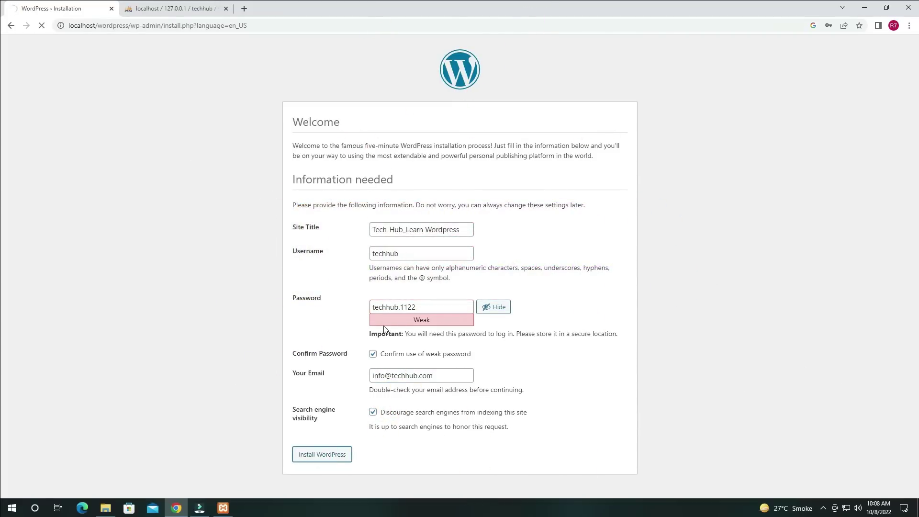
click(306, 225)
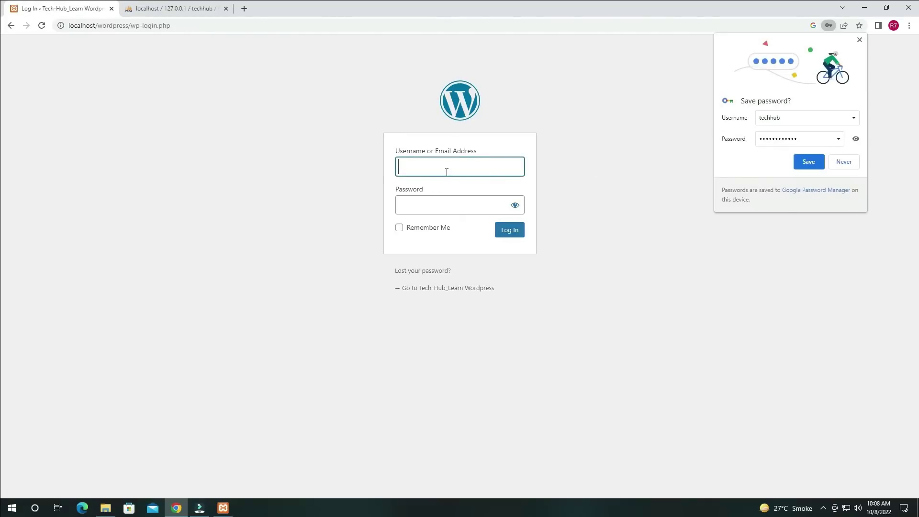
Log in with the admin username and password to reach the Dashboard
text(techhunb)
key(Tab)
text(••••)
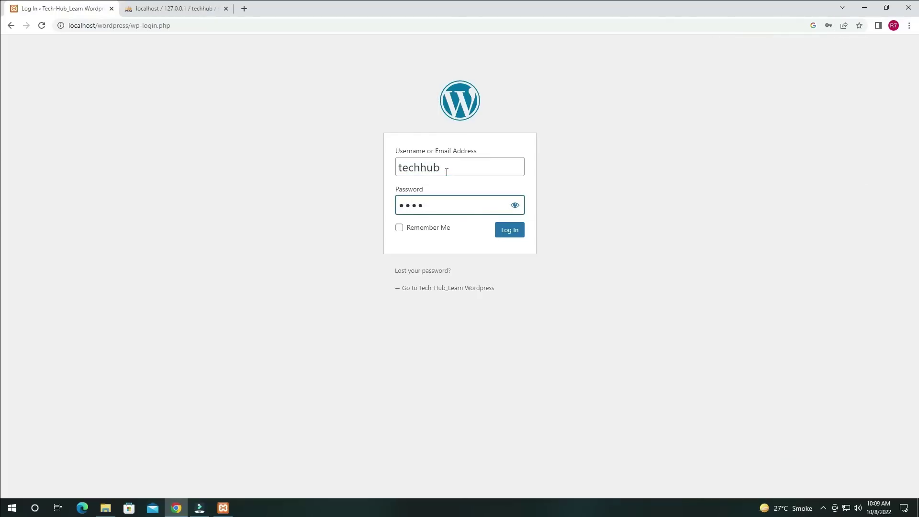
text(••••••••)
key(Return)
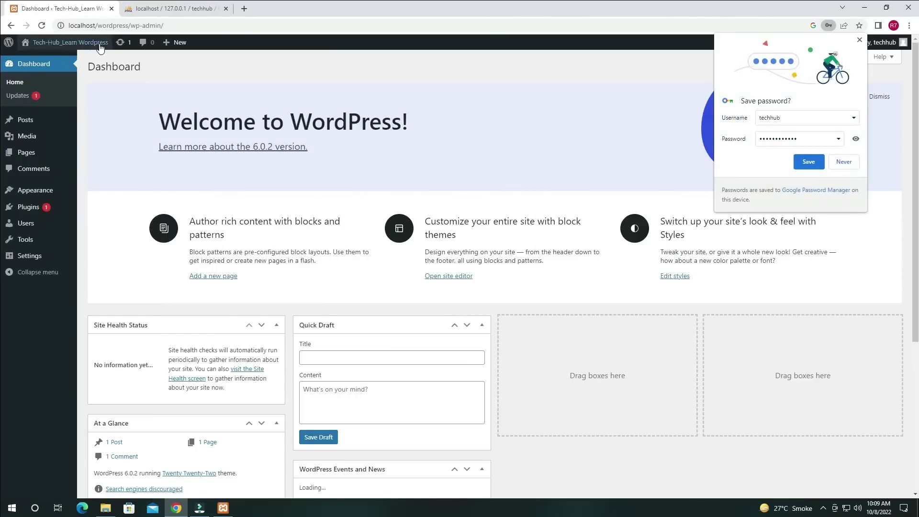
Save the login in Chrome and dismiss the Welcome to WordPress panel
click(812, 160)
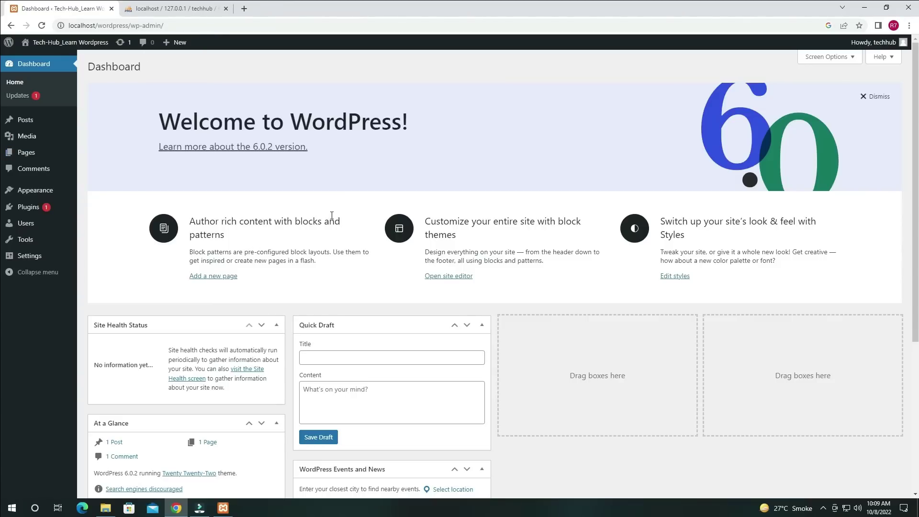
click(879, 98)
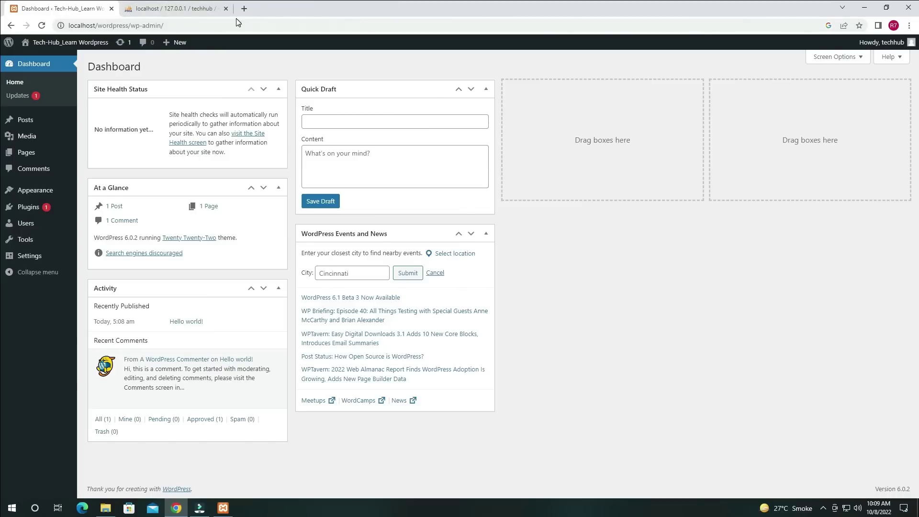
click(246, 7)
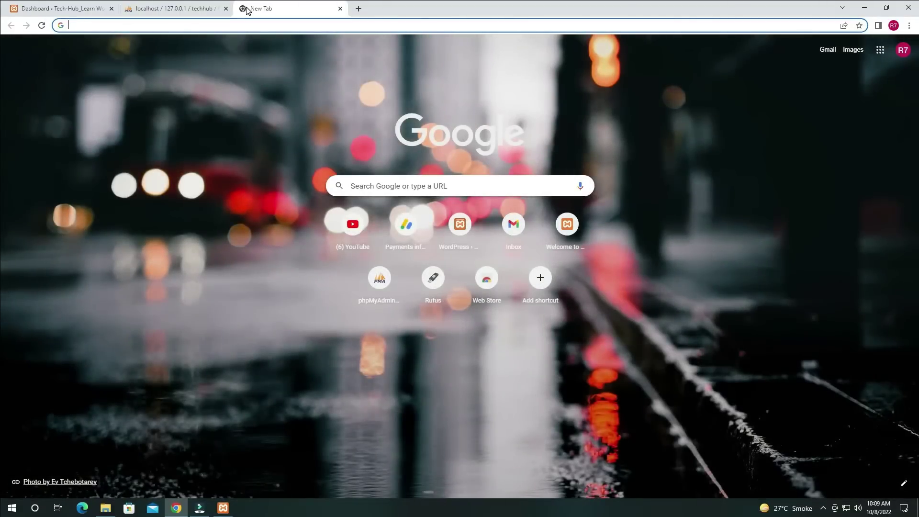
Load localhost/wordpress in a new tab to show the Tech-Hub_Learn Wordpress front page
text(localhost/w)
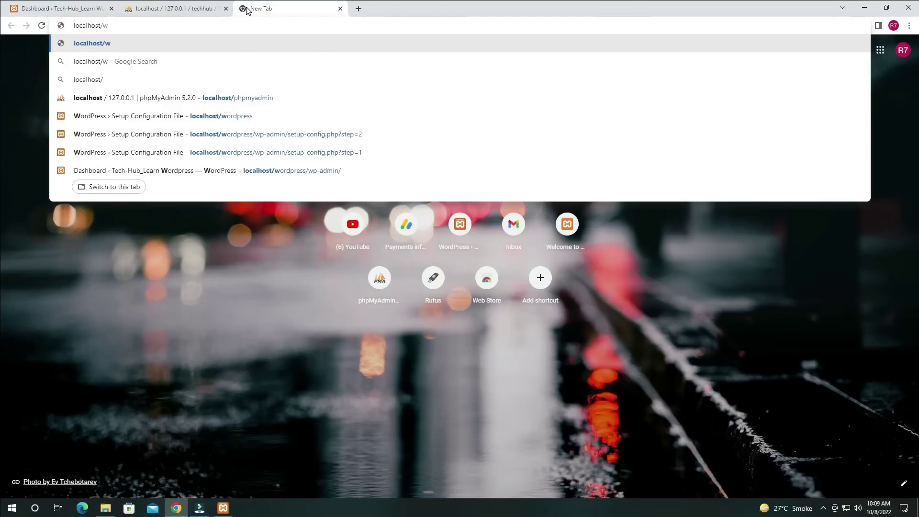
text(ordpress)
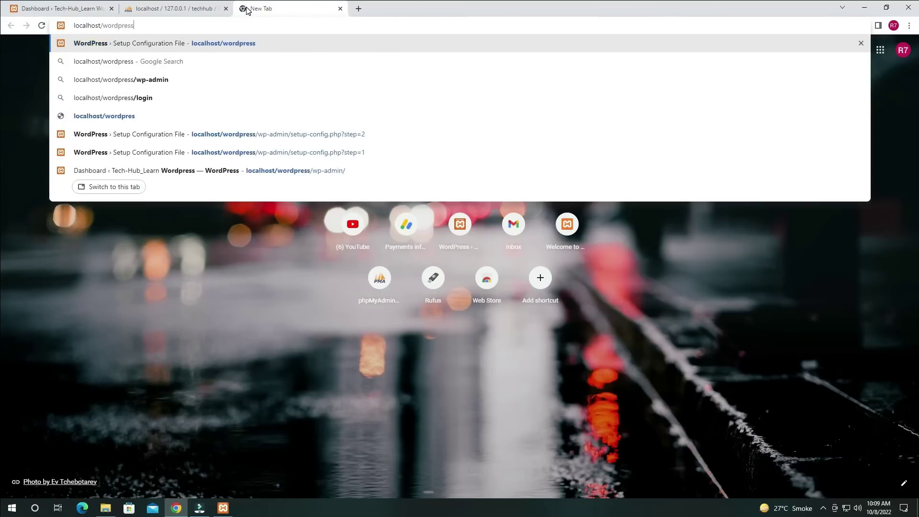
key(Return)
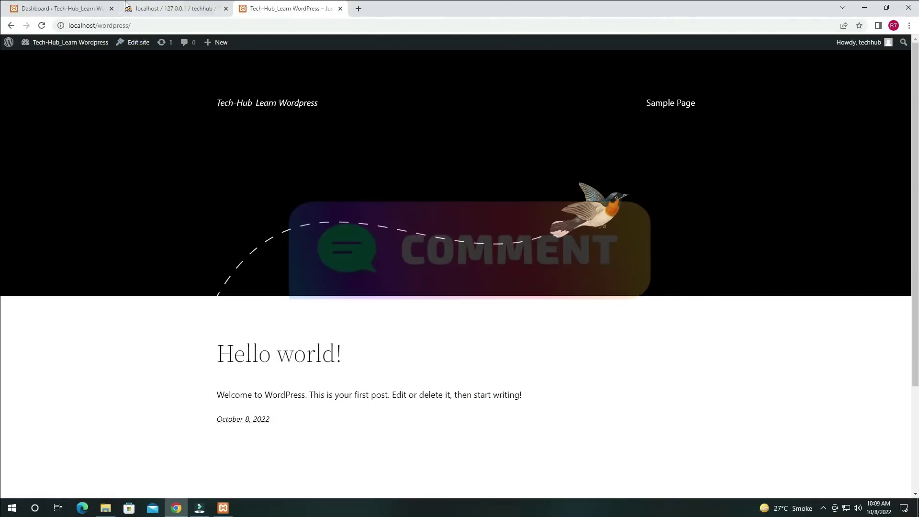
Scroll through the Hello world! post and footer, then minimize Chrome to the desktop
scroll(563, 236, down, 3)
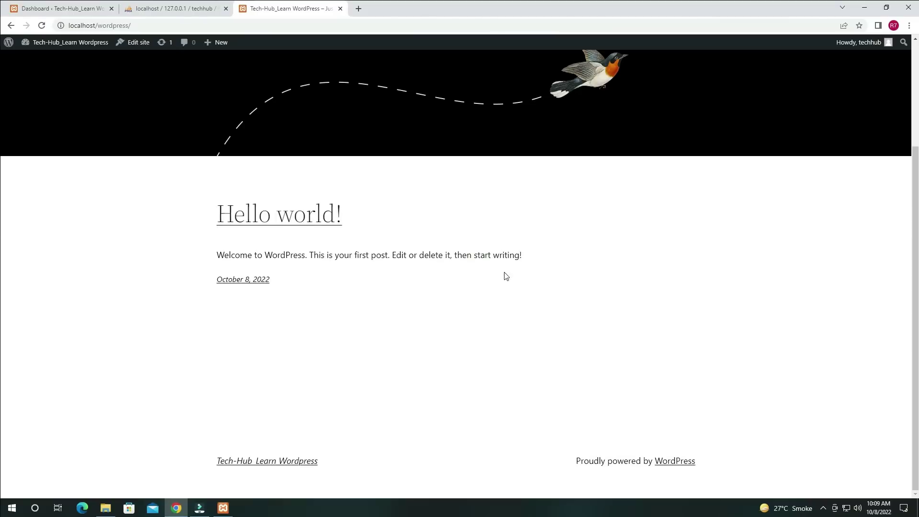
scroll(450, 259, up, 3)
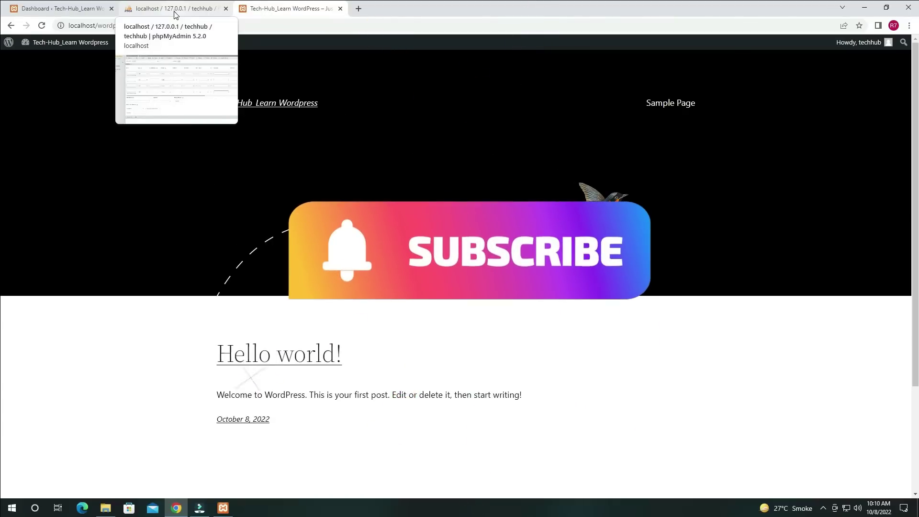
click(872, 9)
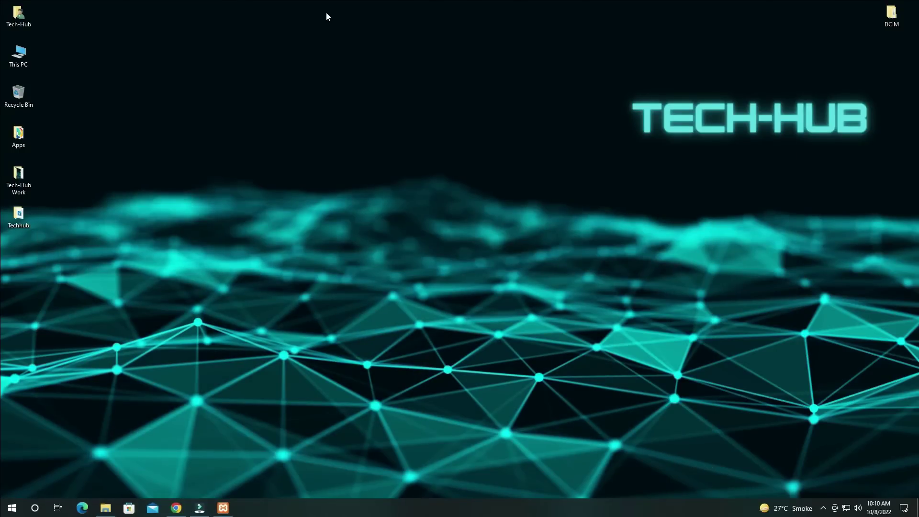